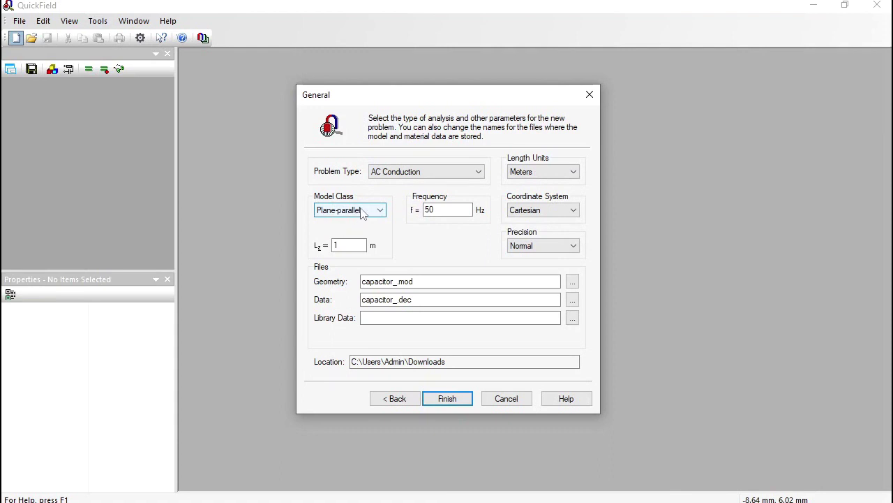
Step: Set the new problem's length units to millimeters, the depth Lz to 10 mm and the frequency to 1e6 Hz, and finish creating it
click(542, 172)
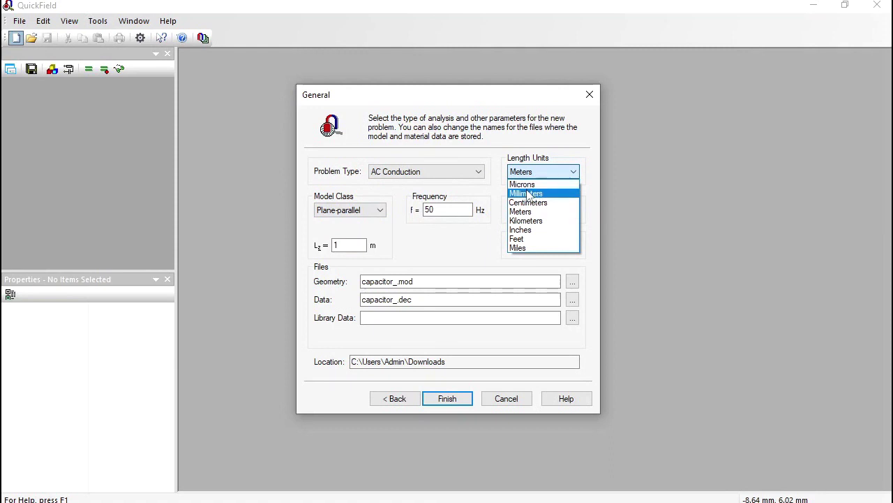
click(529, 193)
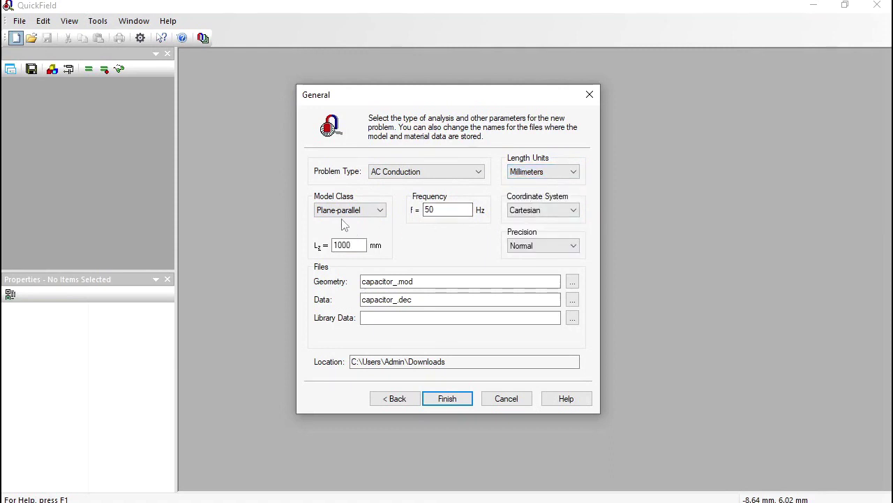
click(351, 244)
key(BackSpace)
key(BackSpace)
drag(464, 209, 419, 214)
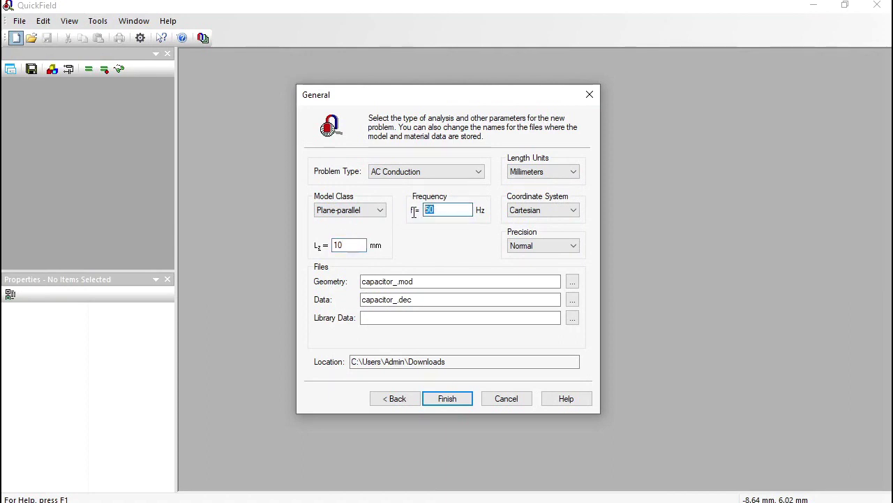
text(1e6)
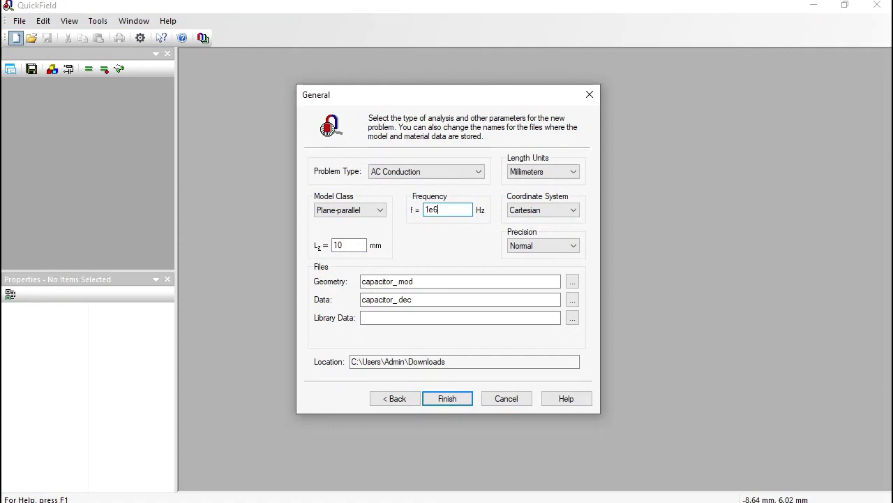
click(454, 400)
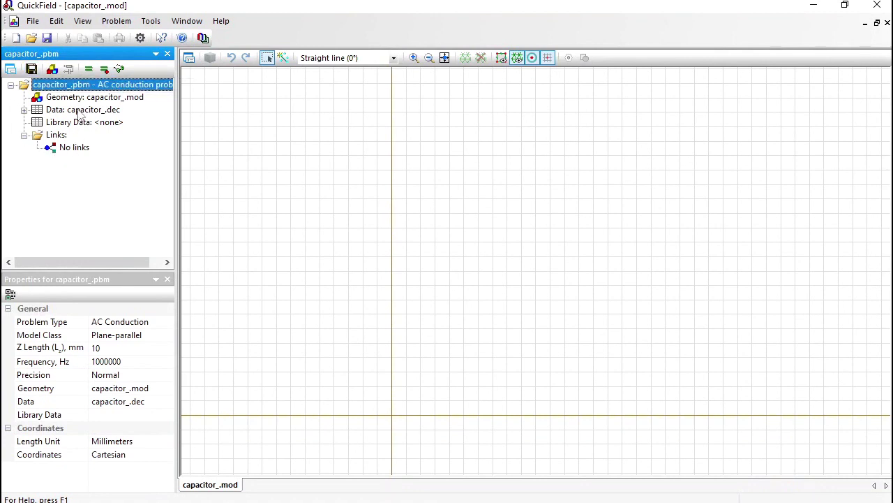
click(415, 170)
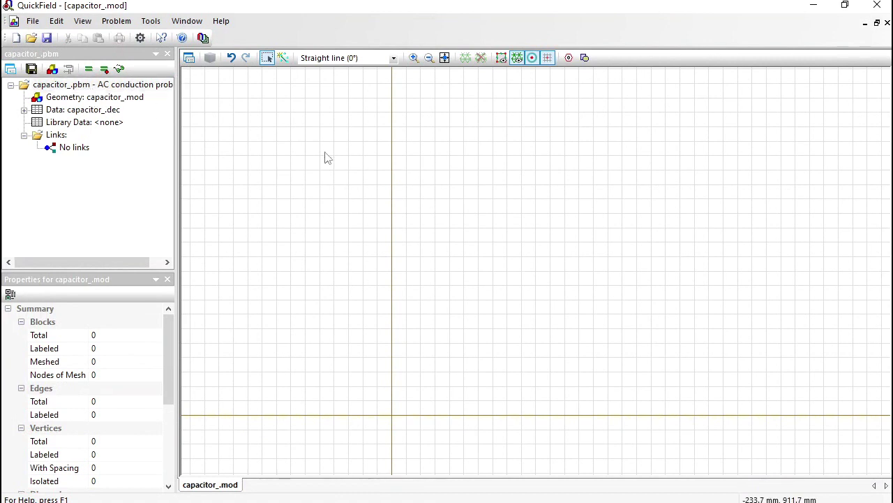
click(33, 21)
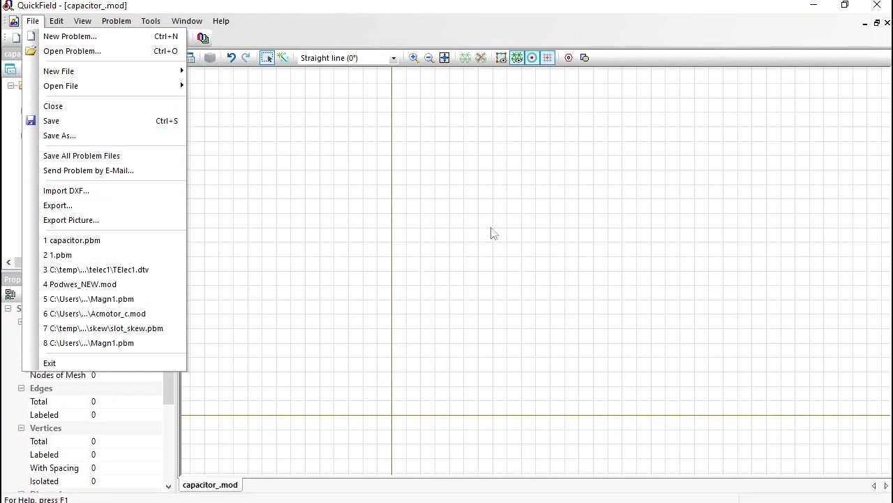
click(515, 240)
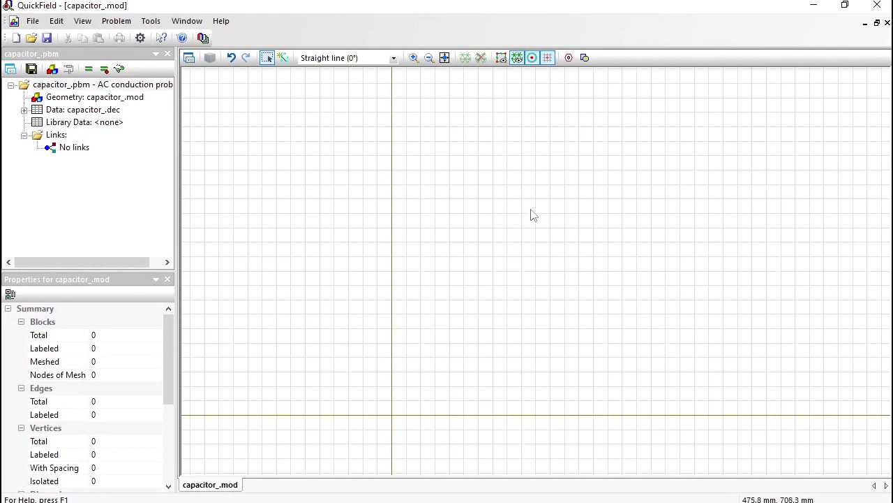
Step: Insert a rectangle 0.1 mm wide and 10 mm high, centred at the origin
click(588, 59)
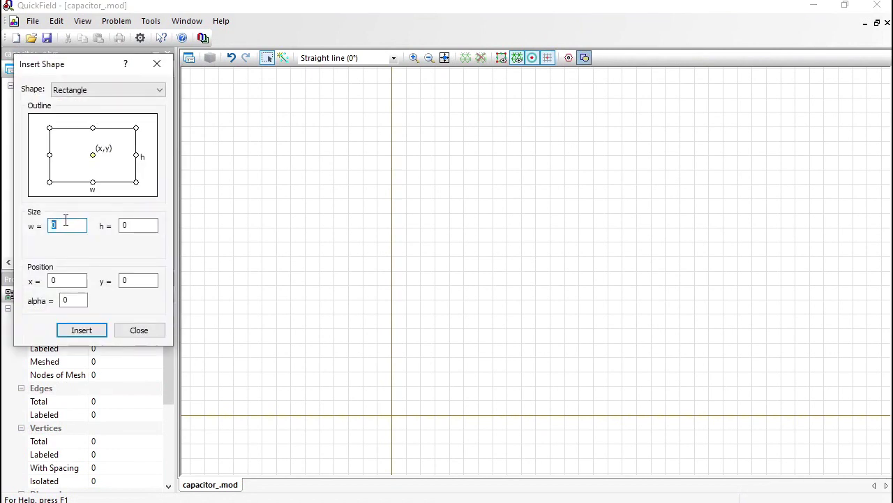
text(0)
click(147, 225)
text(10)
click(81, 331)
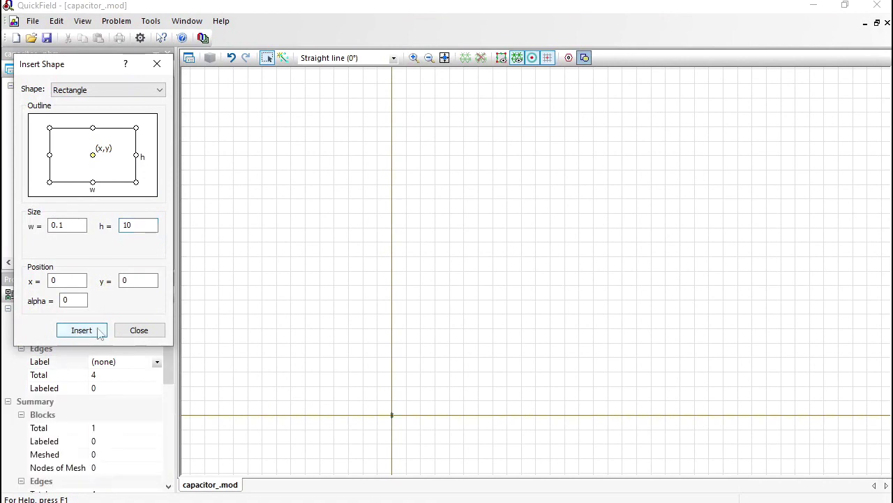
click(140, 331)
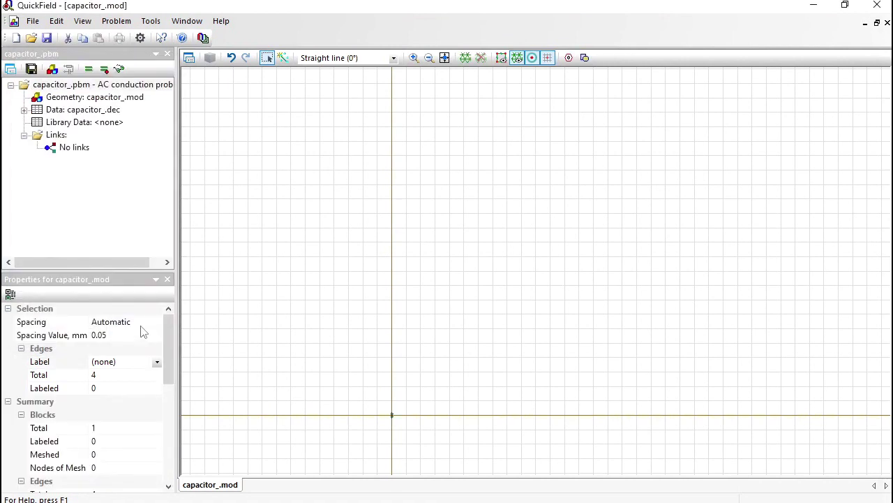
Step: Label the block inside the rectangle as dielectric
click(444, 60)
click(430, 60)
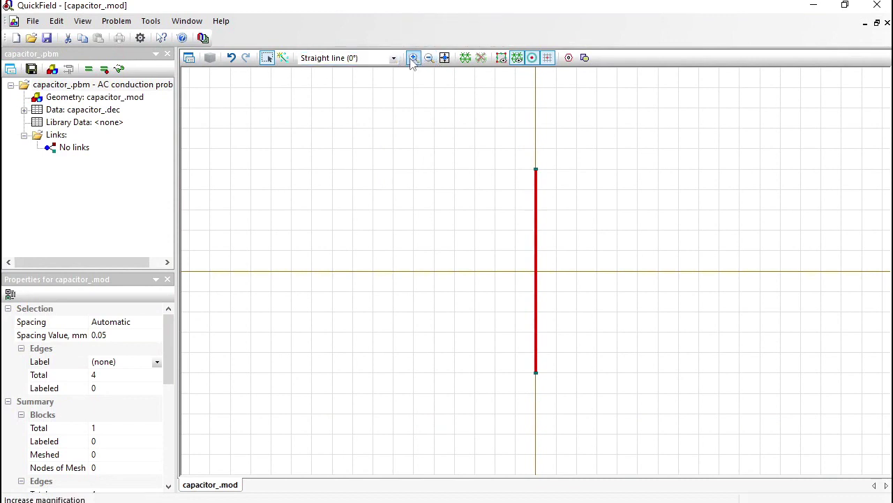
click(414, 58)
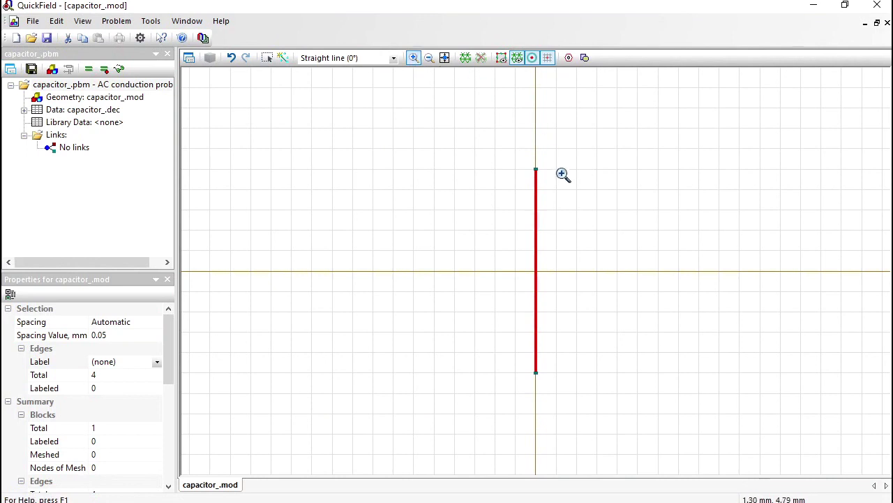
drag(522, 159, 556, 188)
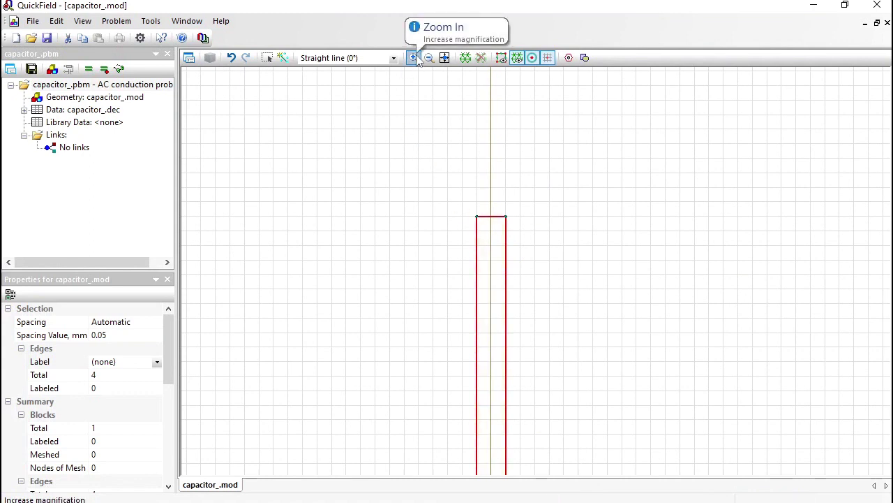
click(270, 58)
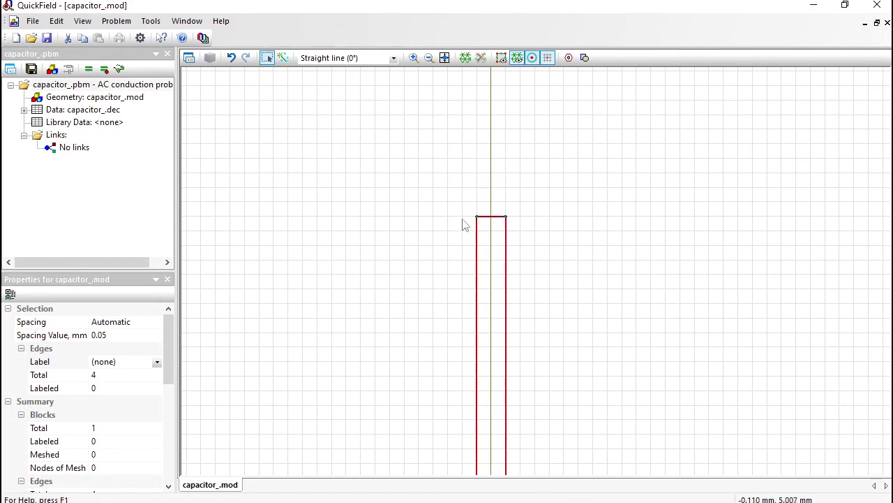
click(491, 259)
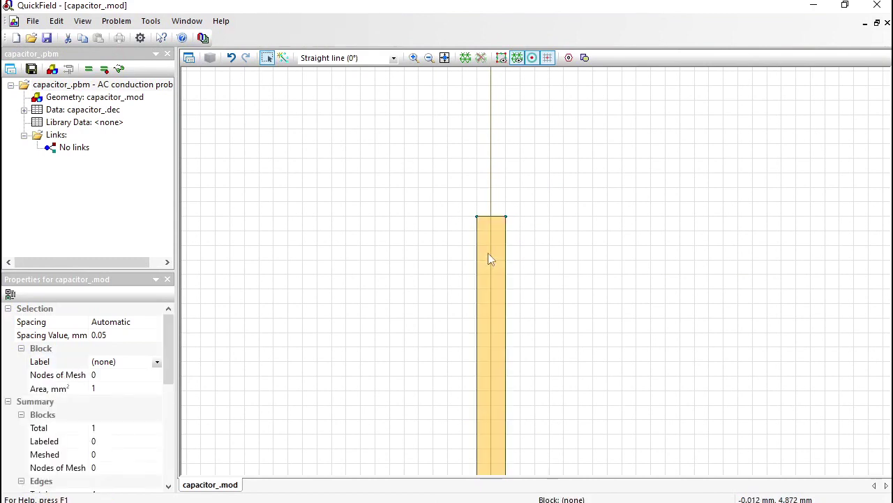
click(131, 361)
click(131, 362)
text(dielectric)
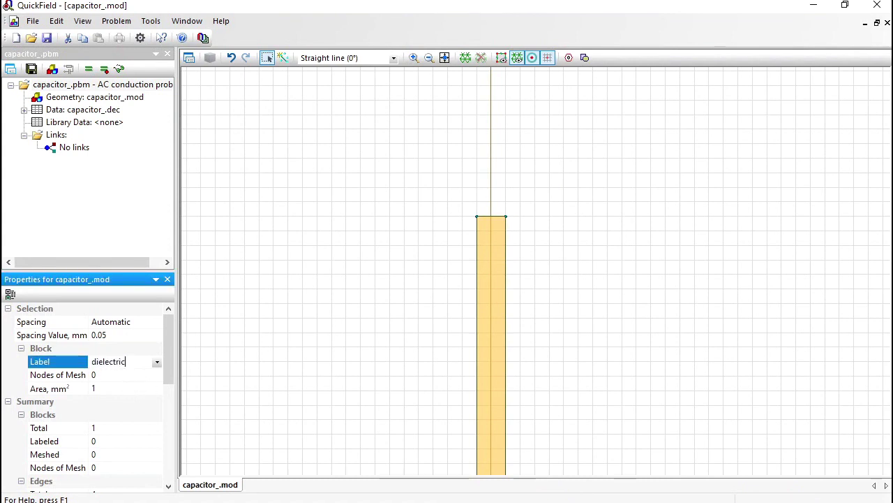
key(Return)
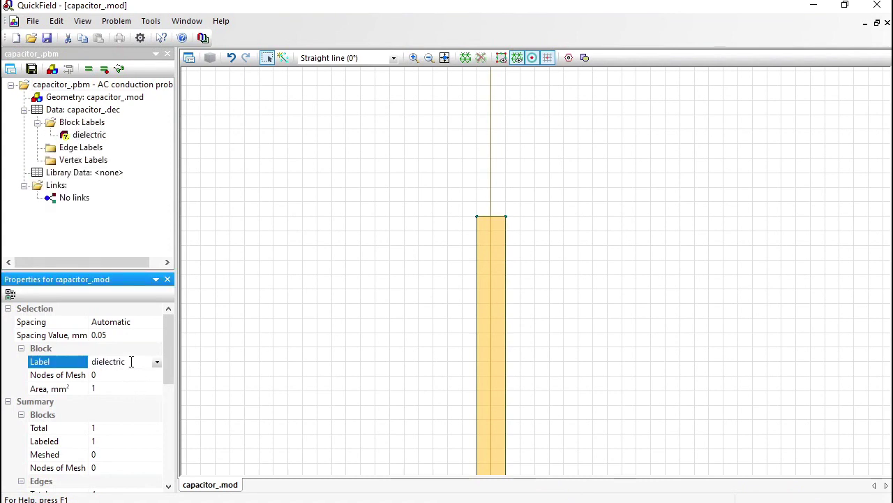
Step: Label the rectangle's long edge at negative X as left and the opposite long edge as right
click(478, 270)
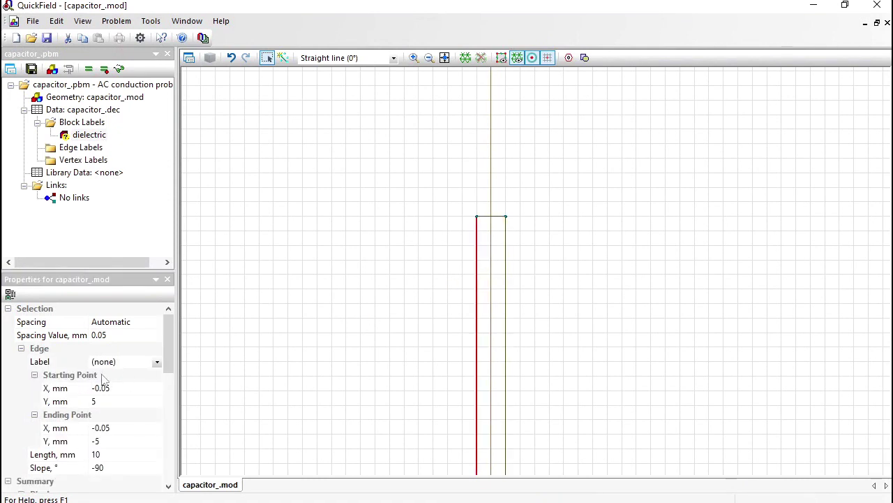
click(120, 363)
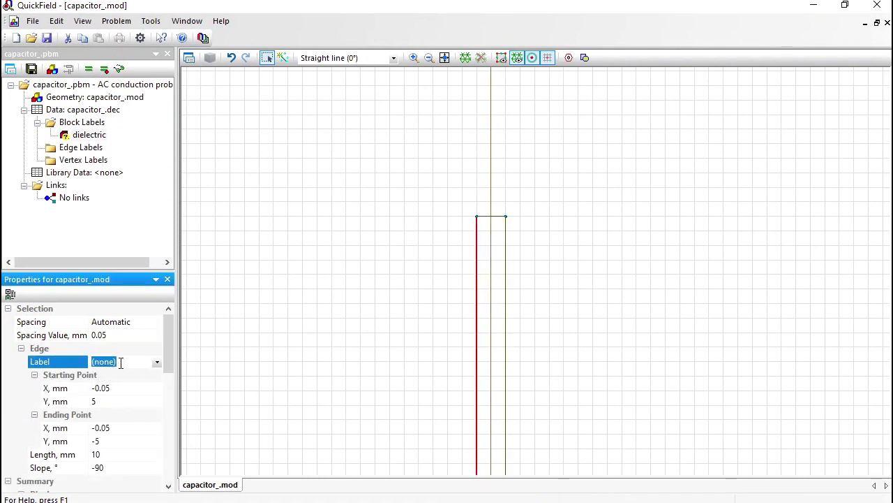
text(left)
key(Return)
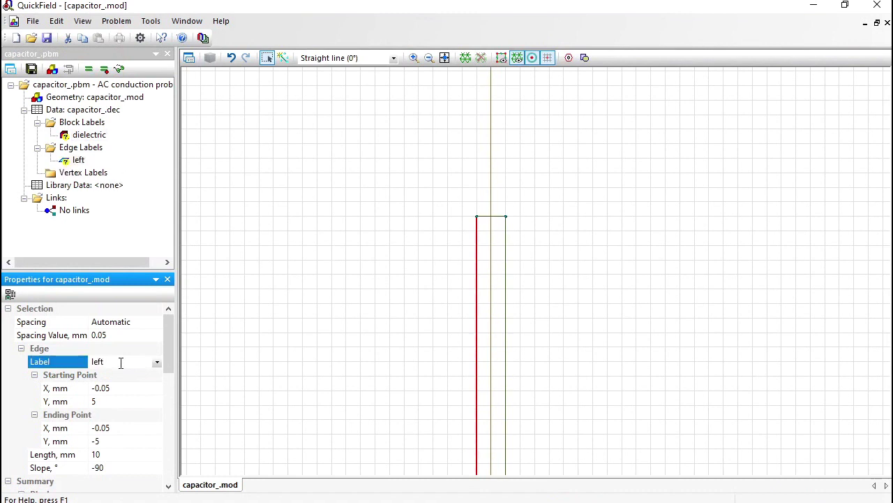
click(508, 292)
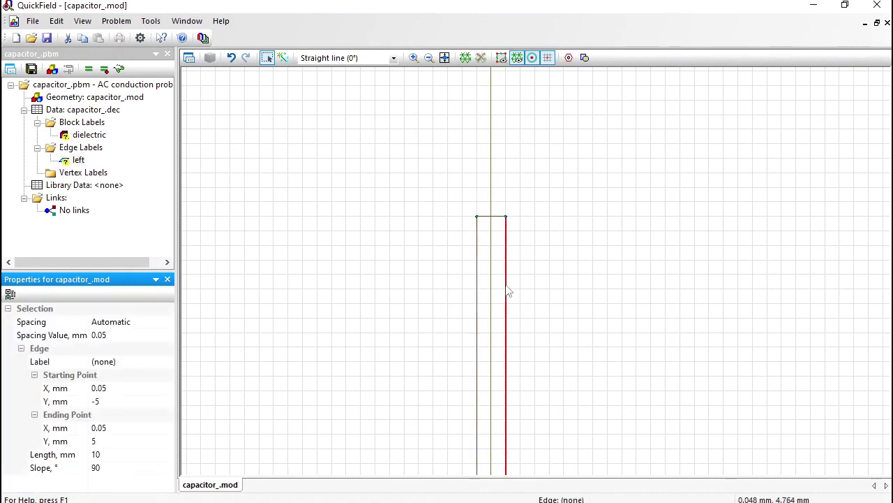
click(132, 363)
text(right)
key(Return)
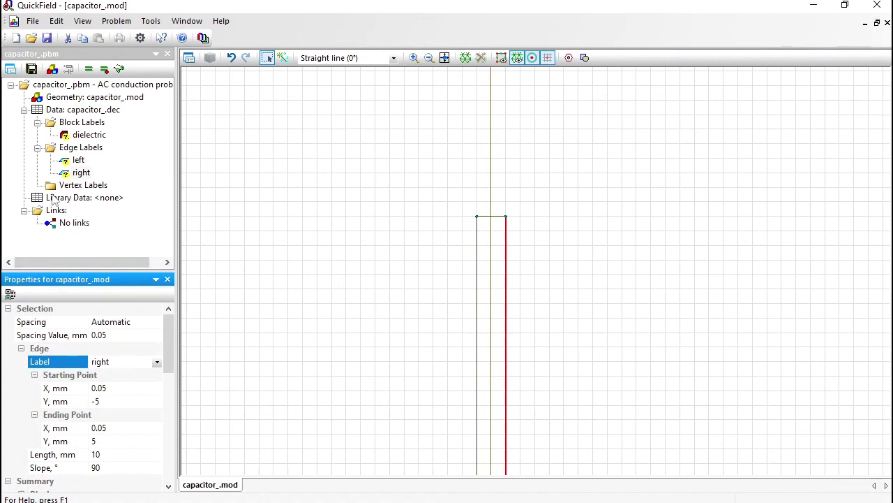
Step: Assign voltage boundary conditions of 0 V to the left edge label and 5 V to the right edge label
double_click(71, 163)
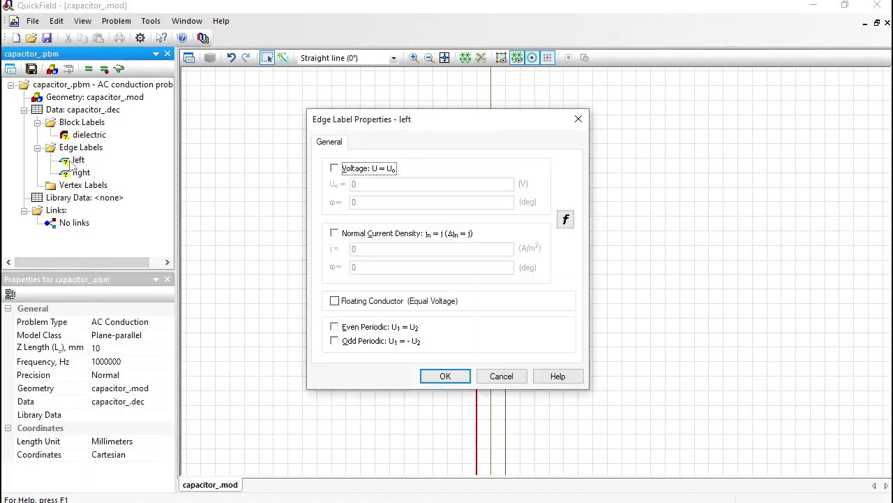
click(334, 169)
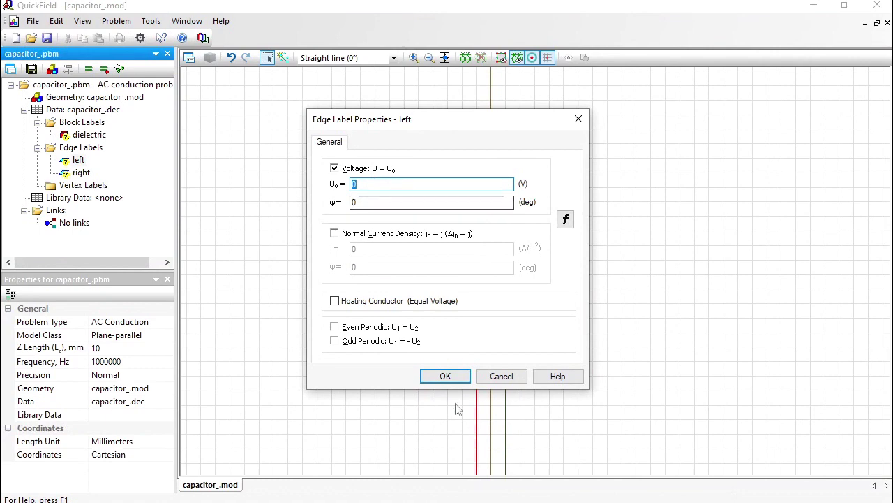
click(447, 375)
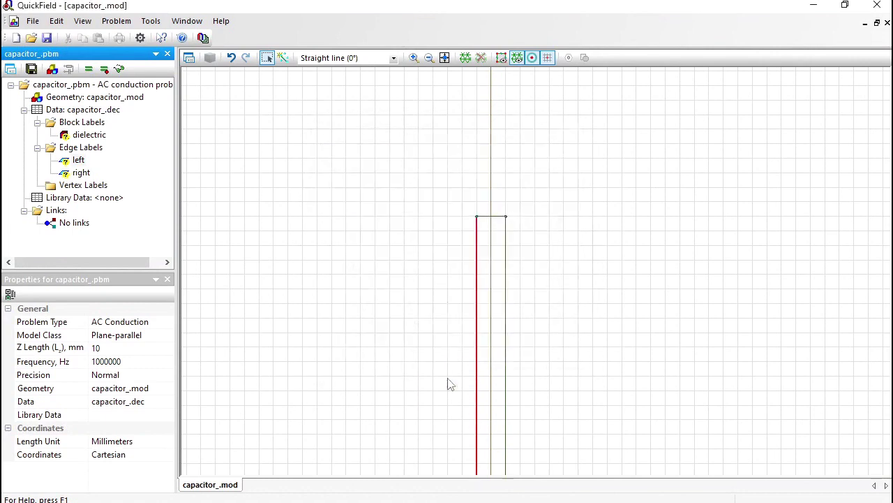
click(66, 174)
double_click(66, 174)
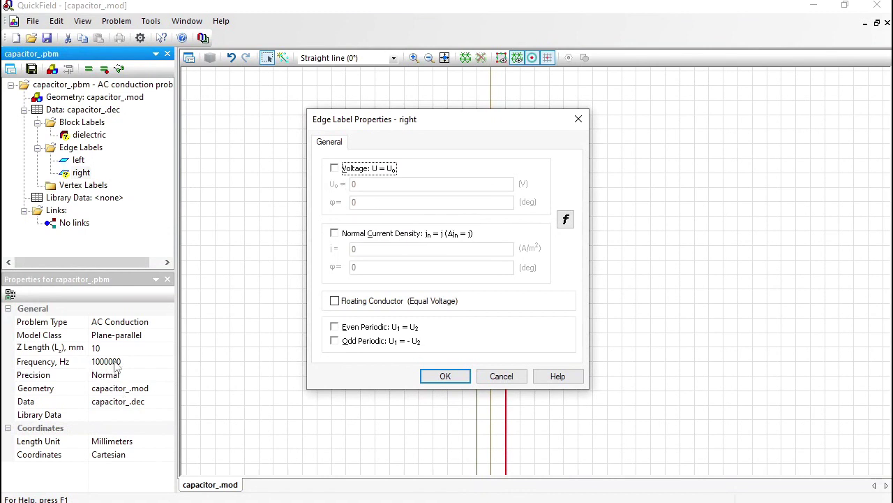
click(335, 169)
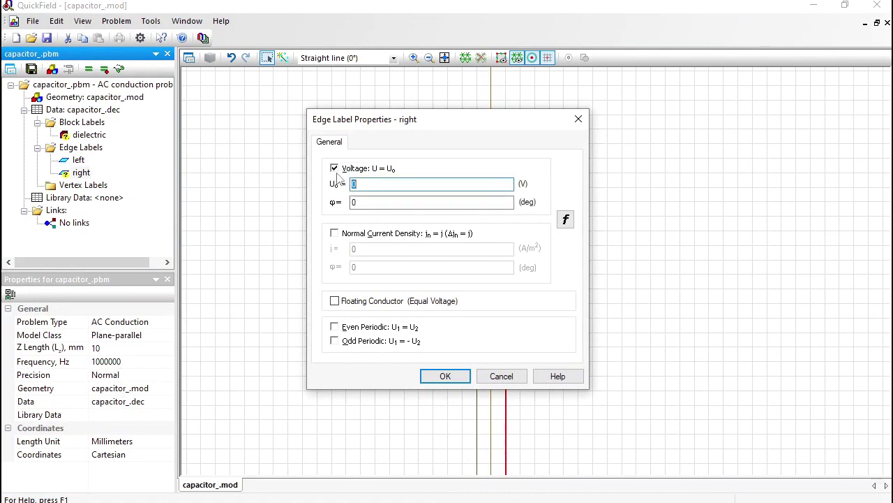
text(5)
click(441, 376)
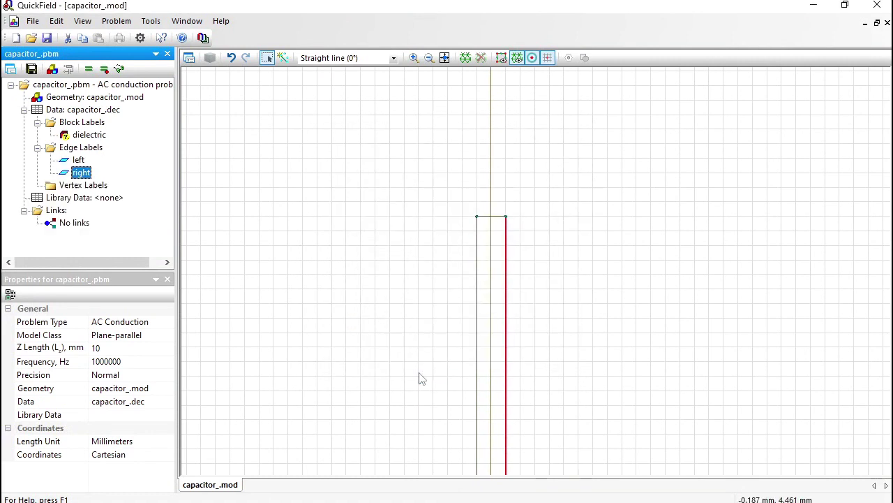
Step: Give the dielectric block label a relative permittivity of 10 and an electrical conductivity of 5.56e-6 S/m
double_click(98, 139)
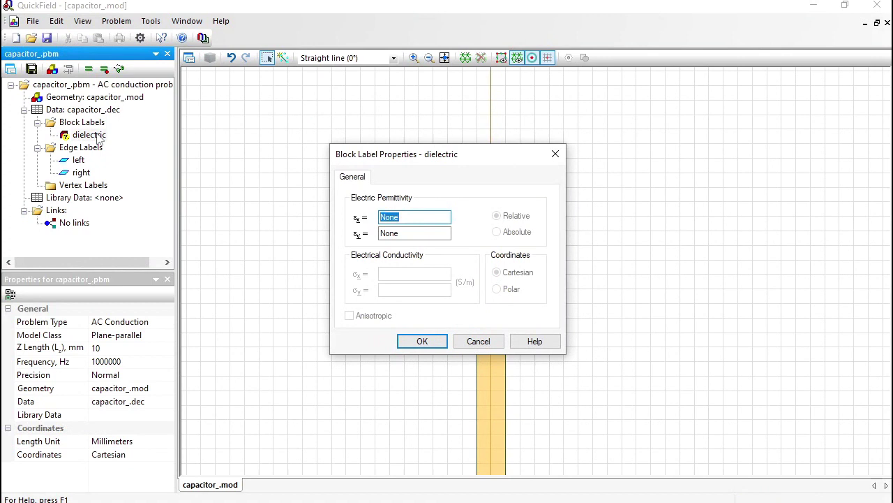
text(10)
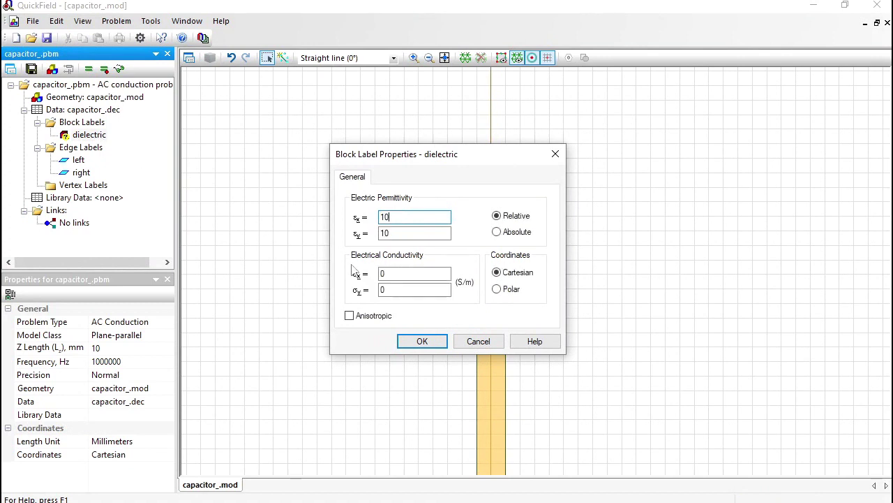
click(395, 277)
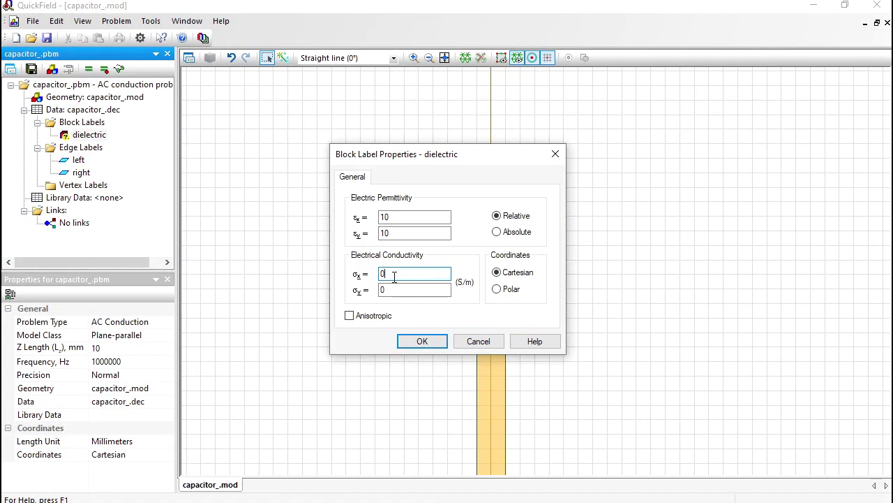
key(BackSpace)
text(5.56e-6)
click(422, 345)
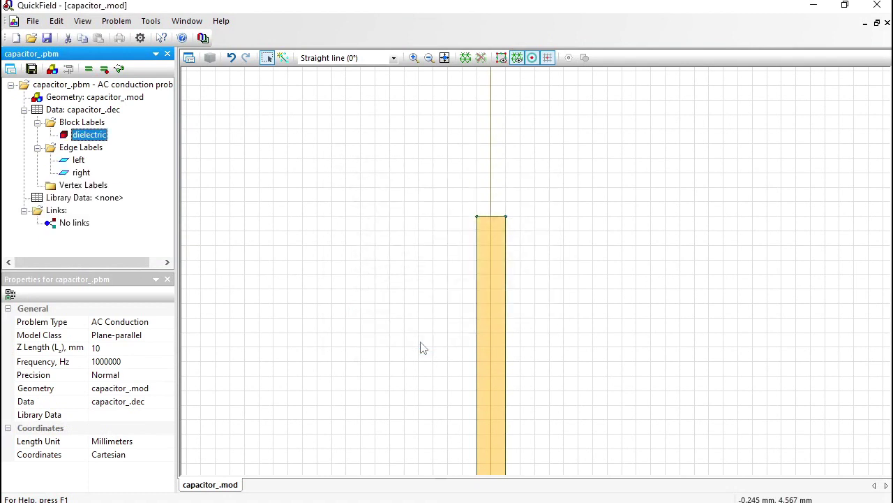
Step: Build the finite-element mesh in the dielectric block and save all problem files
click(465, 58)
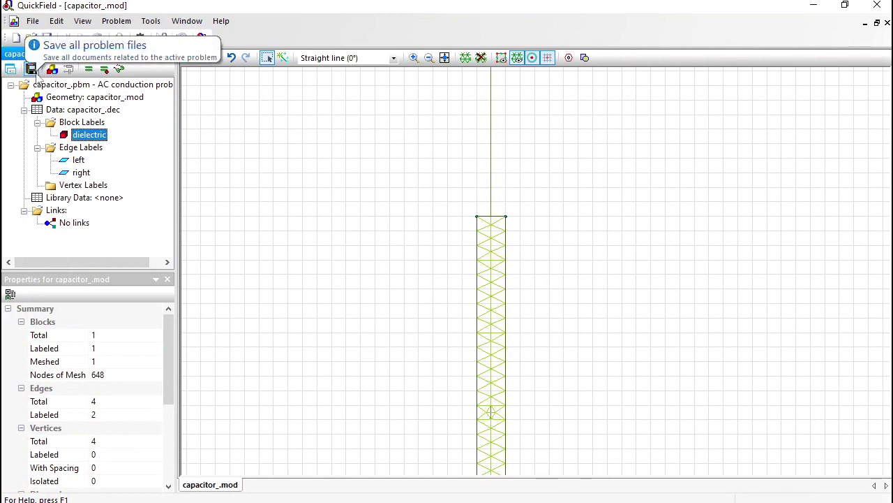
click(31, 69)
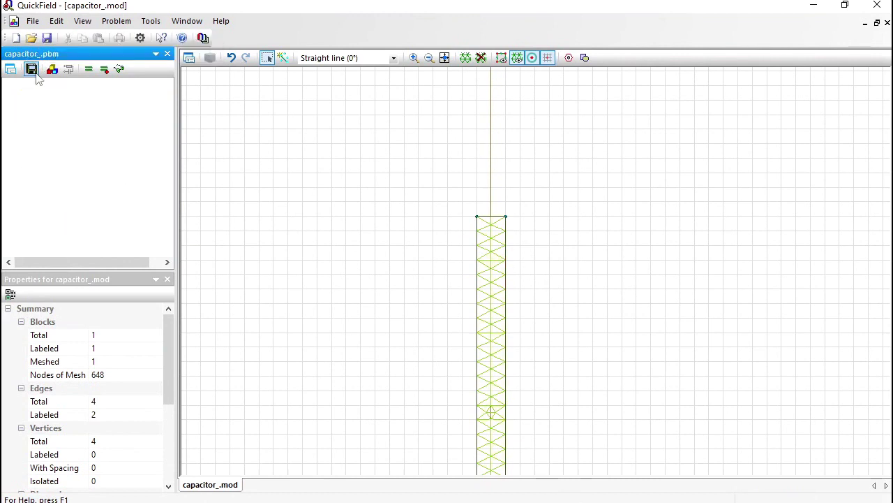
Step: Solve the capacitor problem and open its field results for inspection
click(89, 69)
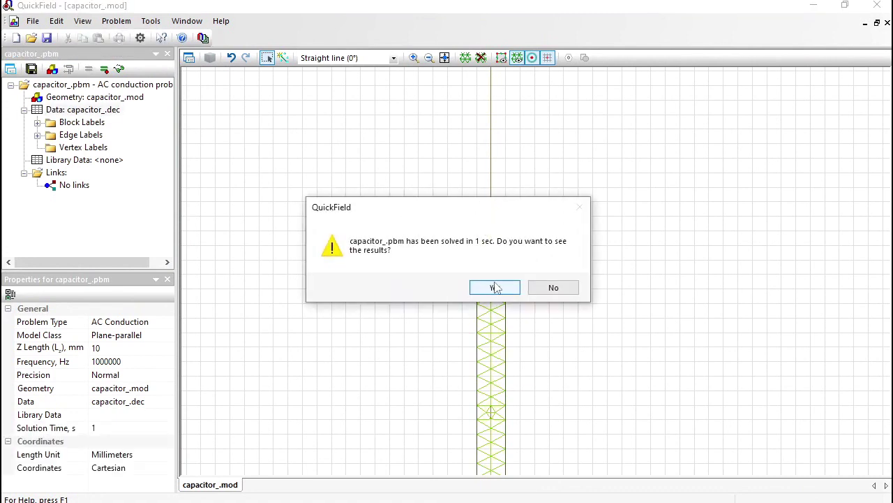
click(495, 288)
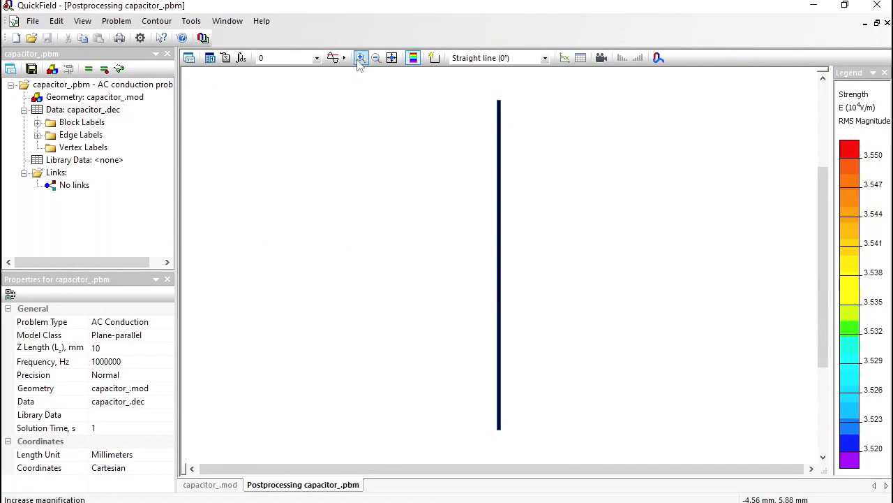
click(361, 58)
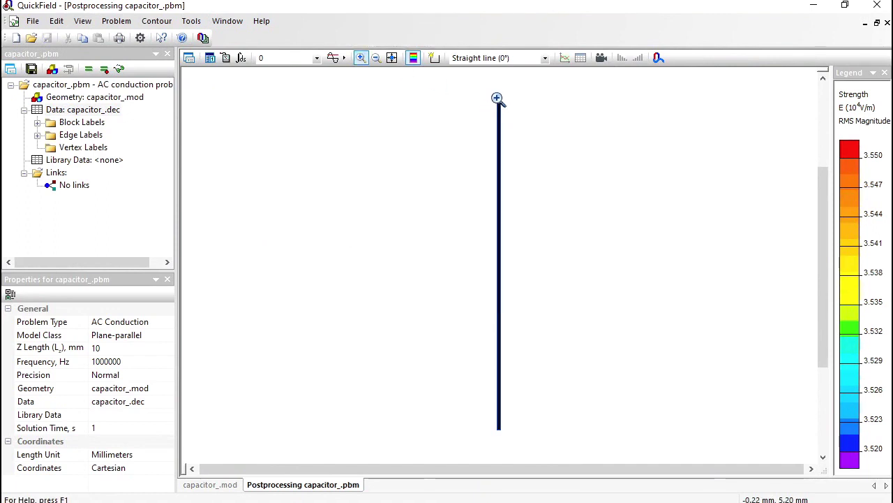
drag(499, 100, 510, 111)
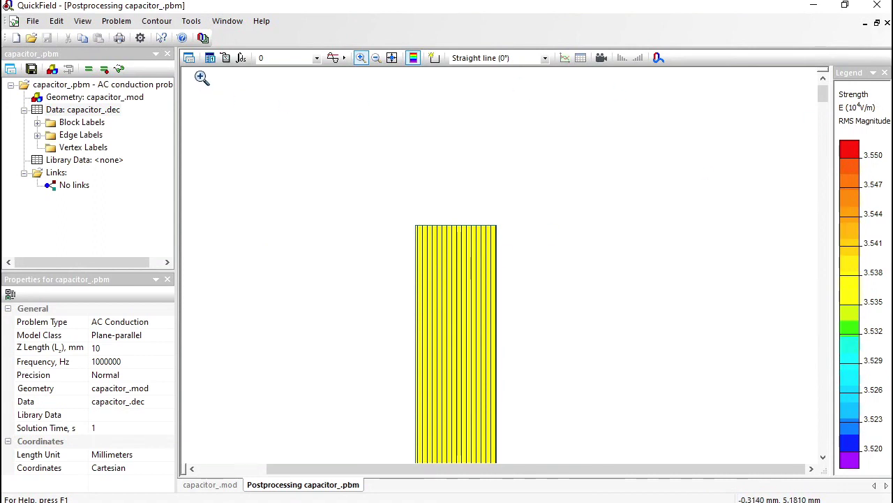
Step: Turn off the colour map and show a vector plot of active current density at the given phase
click(194, 62)
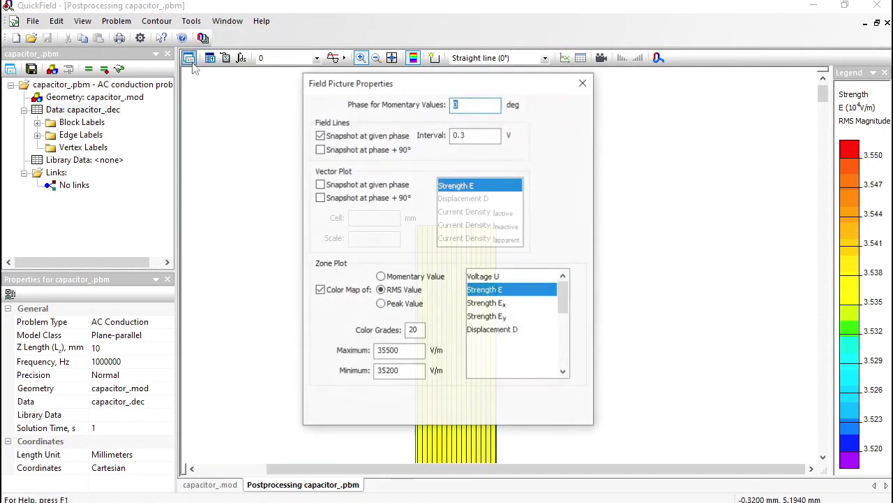
click(319, 290)
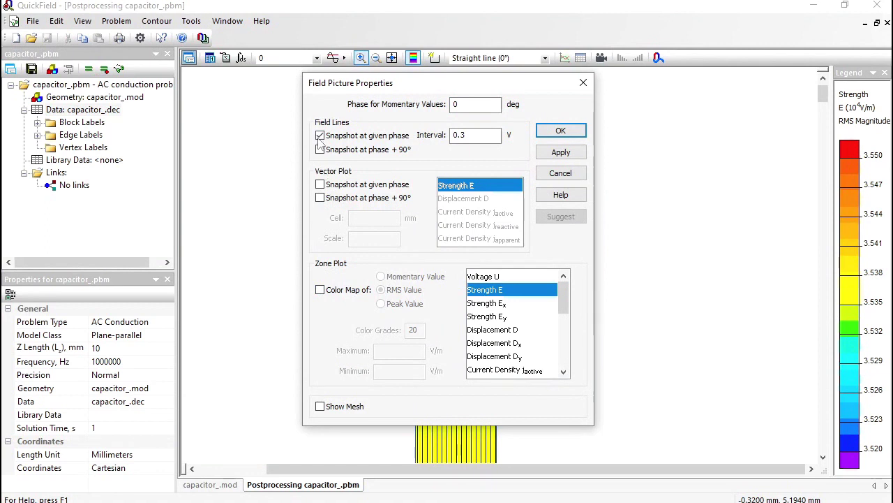
click(321, 185)
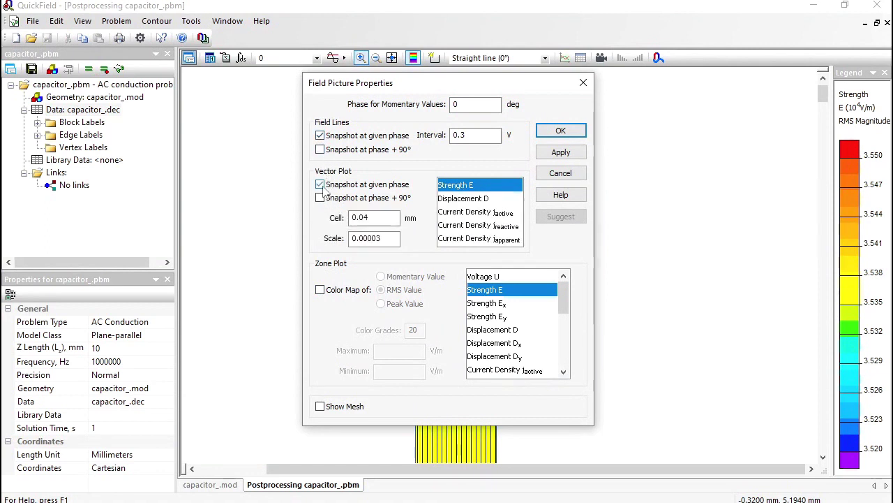
click(478, 217)
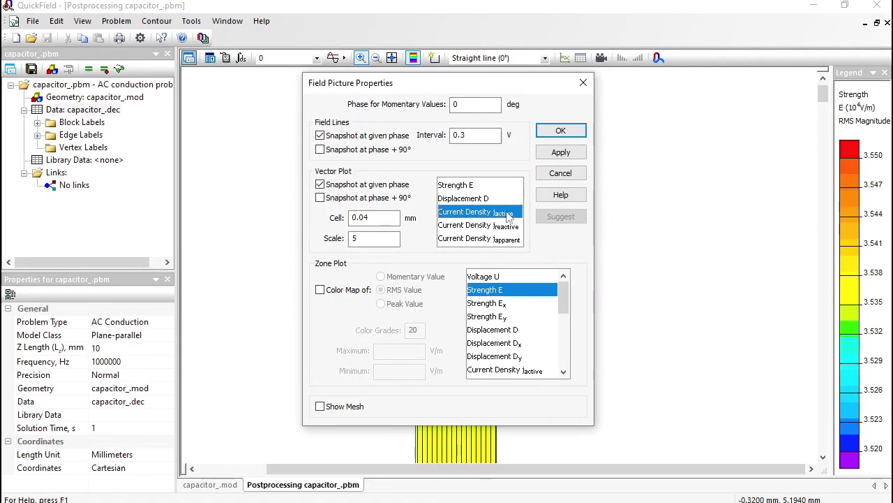
click(561, 132)
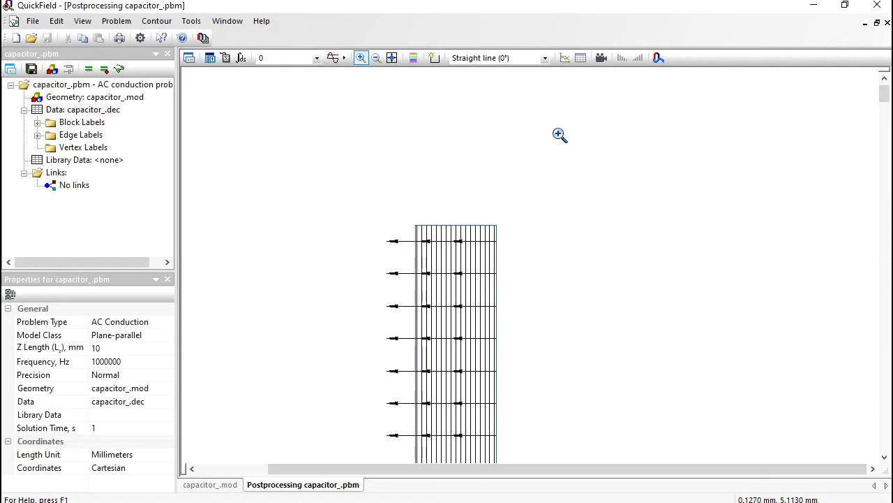
Step: Set the phase of the displayed results to 10° and play the animated field picture over the phase
click(317, 59)
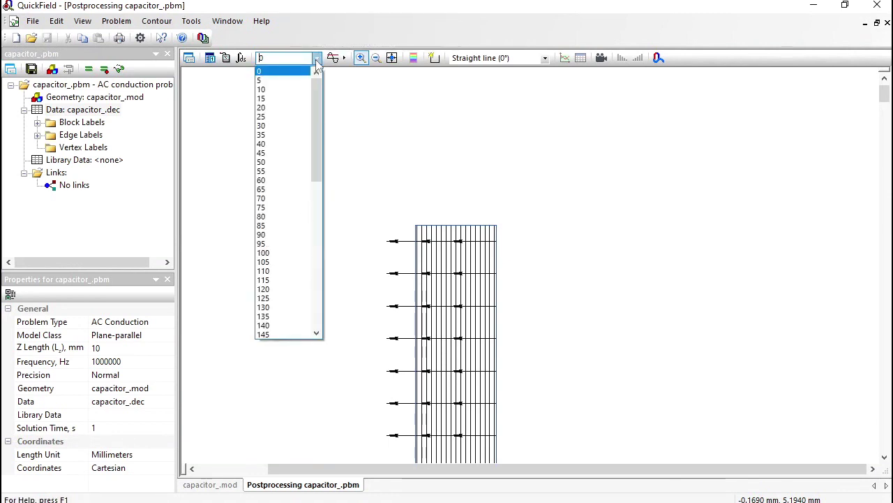
key(Down)
key(Return)
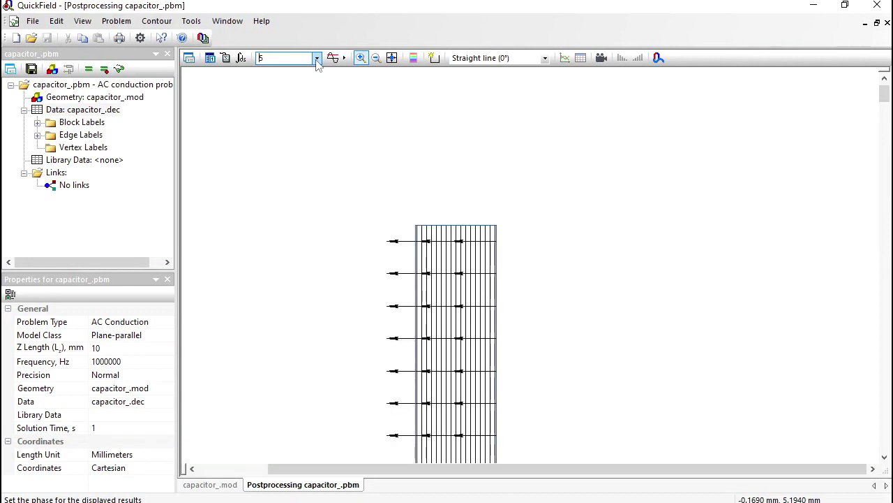
key(Down)
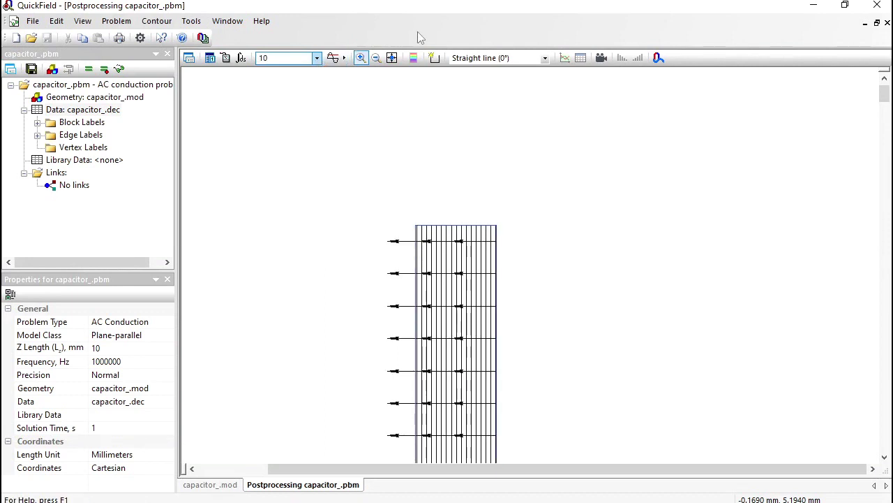
click(601, 58)
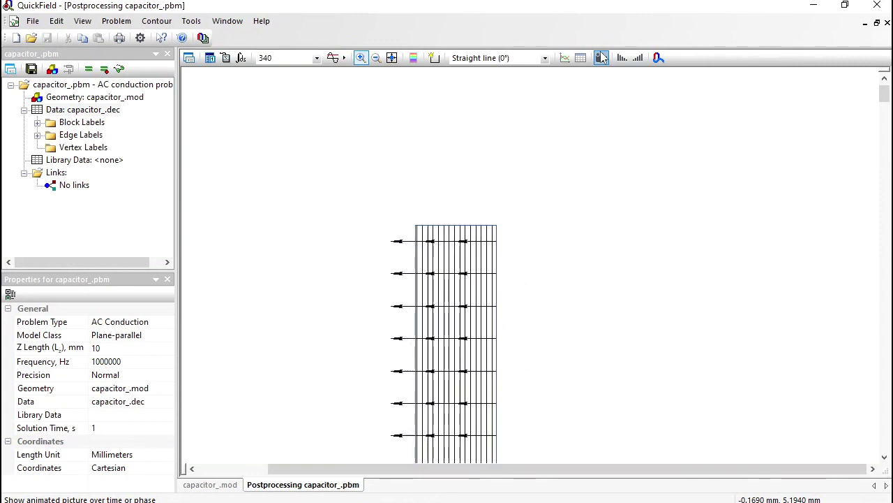
click(602, 58)
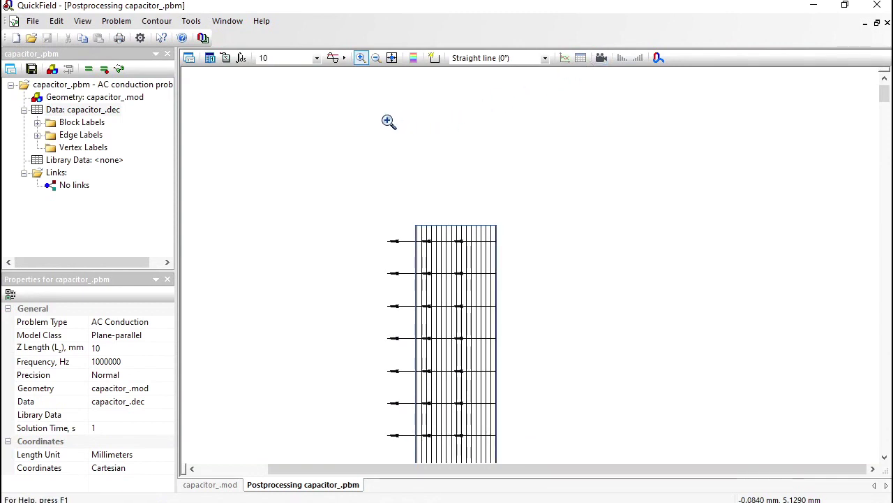
Step: Add the dielectric's right edge as a contour and calculate the active current through it and its surface area
click(434, 57)
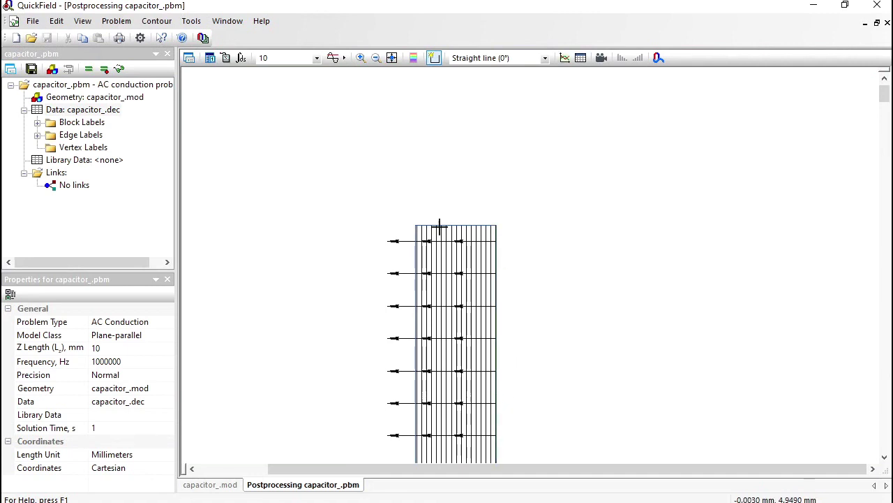
click(392, 58)
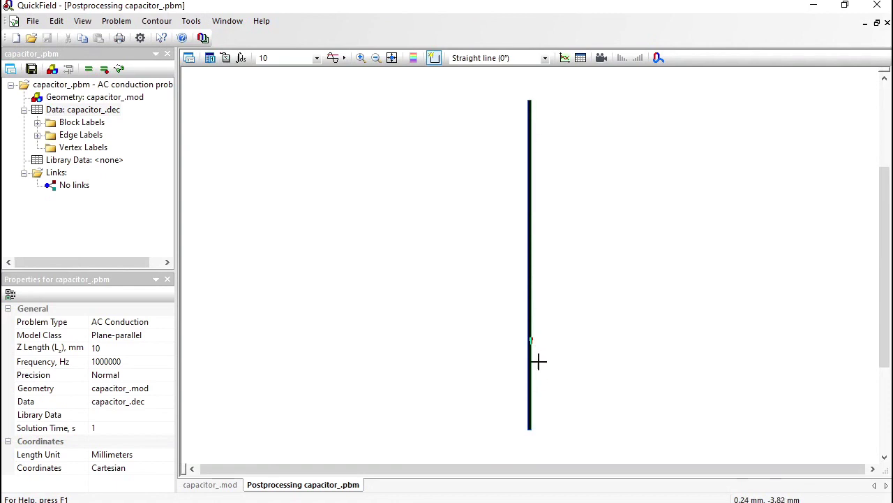
click(241, 58)
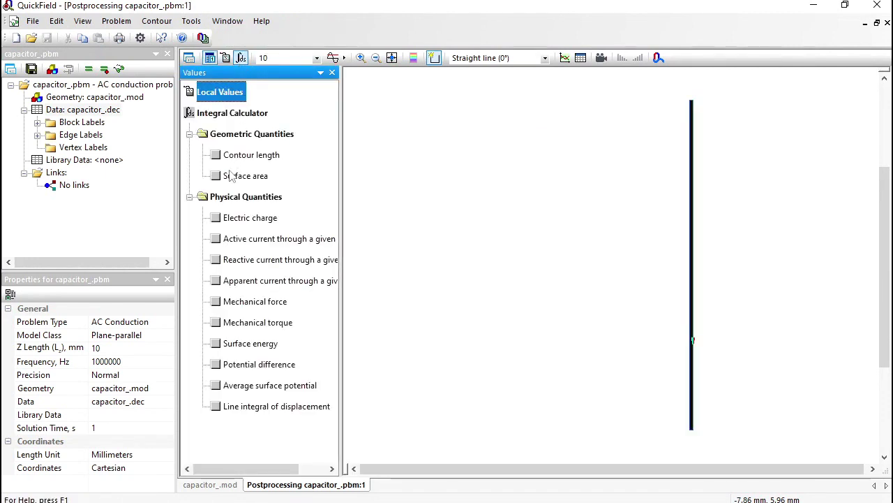
click(216, 239)
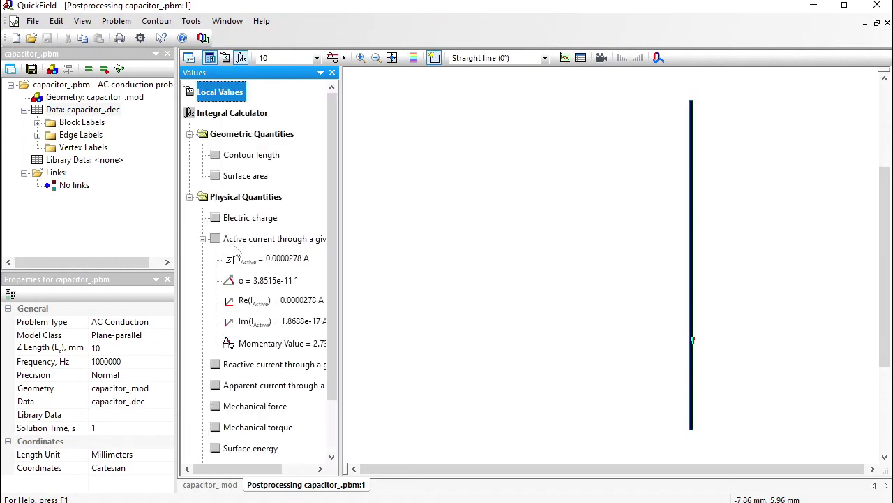
click(311, 259)
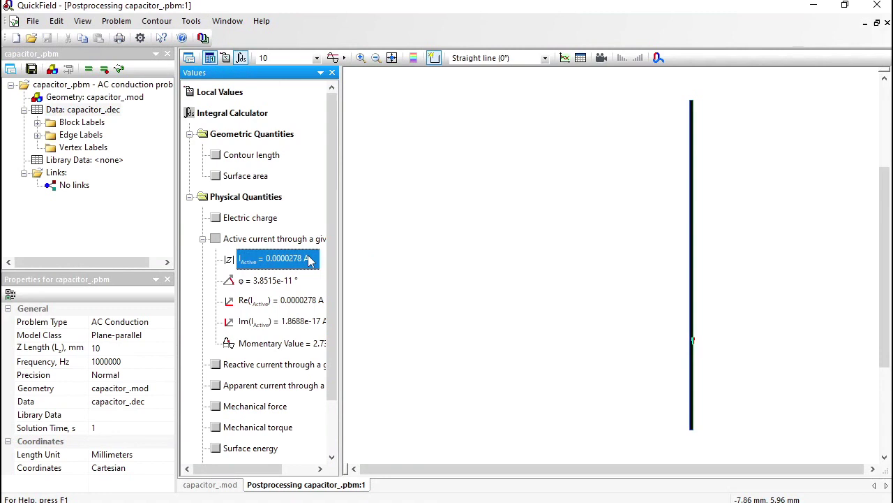
click(216, 176)
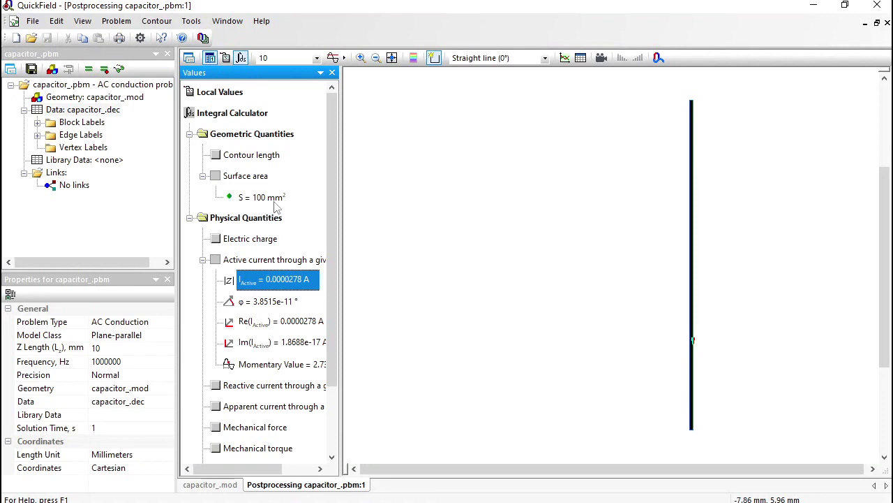
Step: Clear the edge contour and add the whole dielectric block to the contour instead
click(156, 23)
click(167, 126)
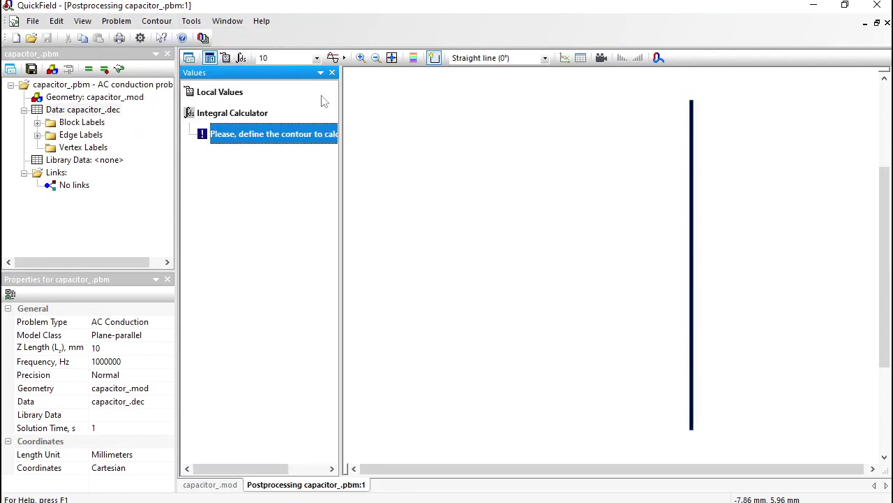
click(361, 58)
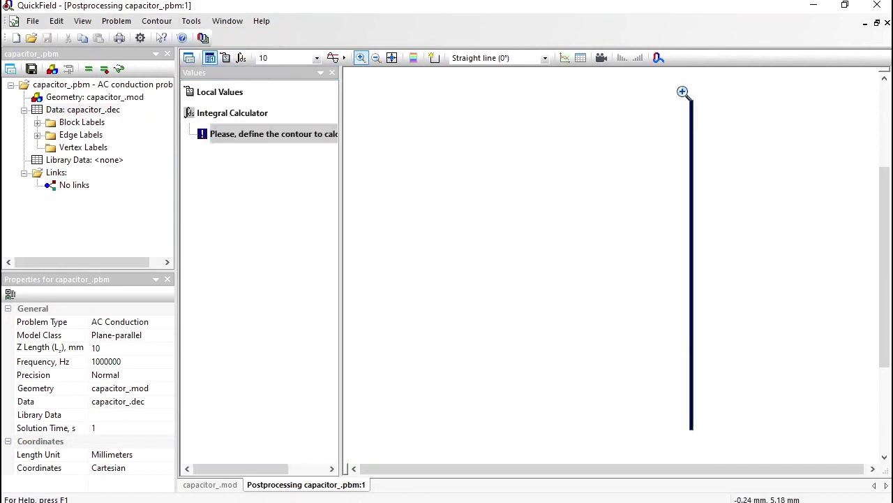
drag(689, 102, 700, 114)
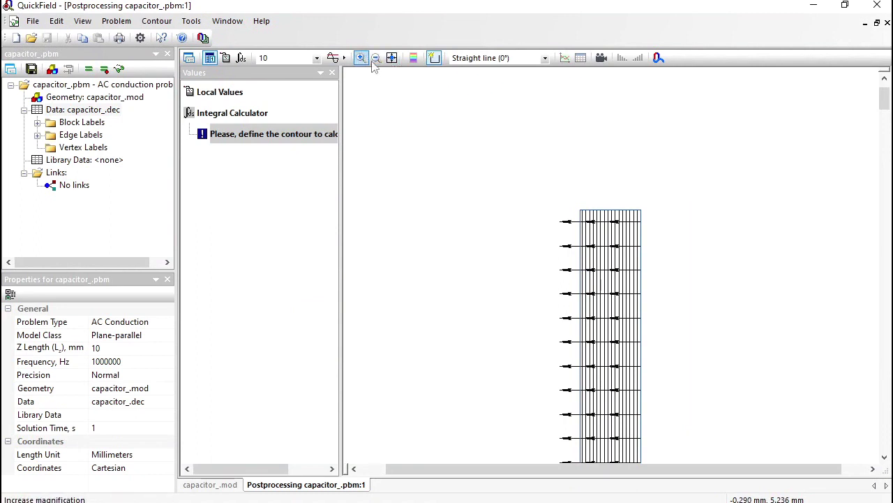
click(434, 59)
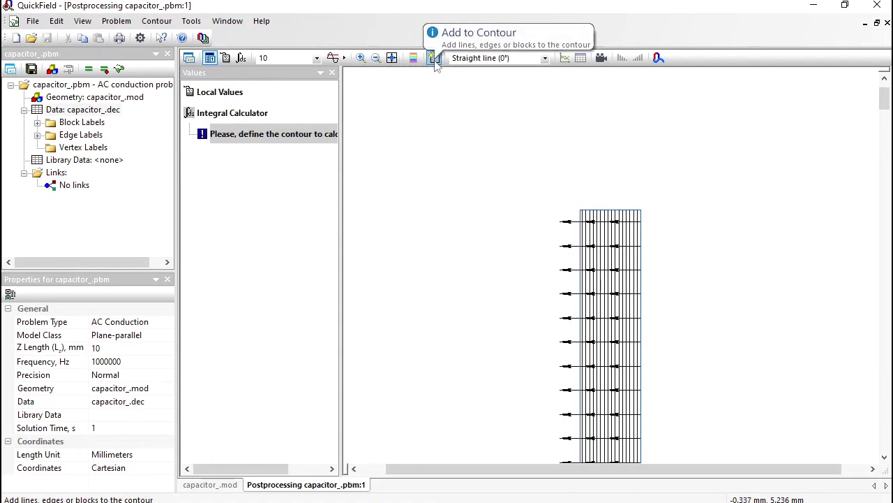
click(606, 240)
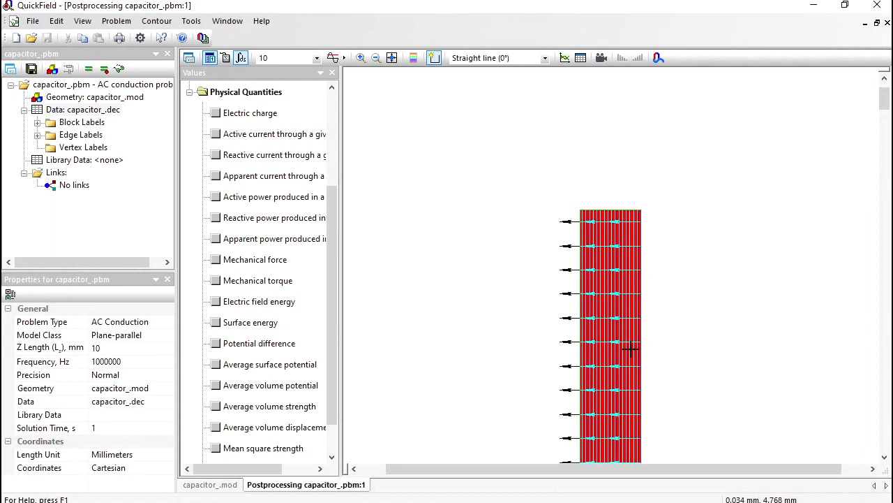
Step: Calculate the active power produced in the dielectric block, check its average value, and calculate the block's volume
click(217, 198)
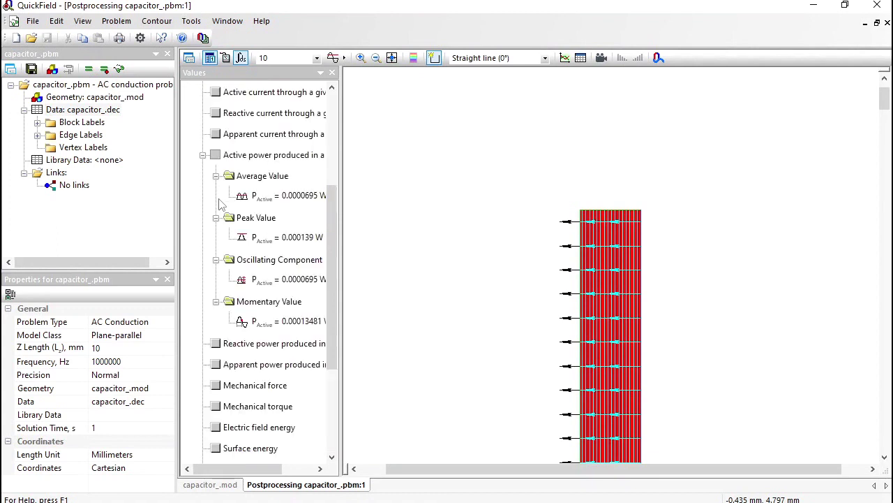
click(296, 197)
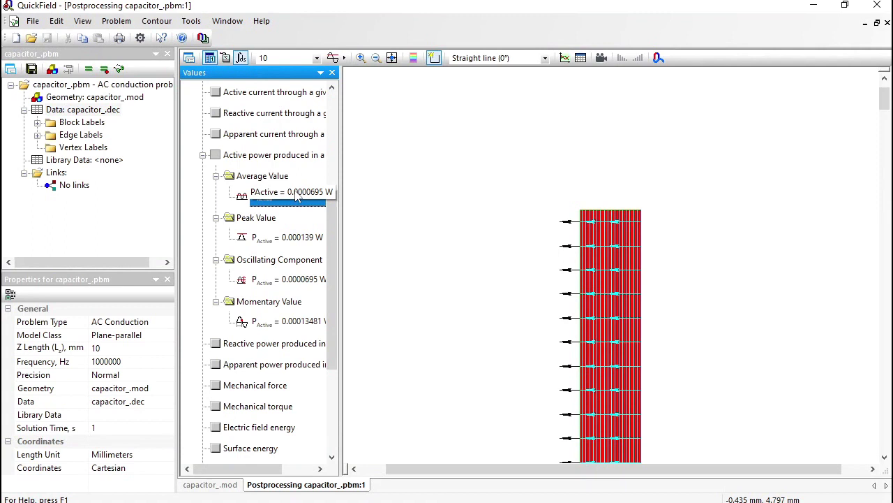
drag(334, 214, 305, 160)
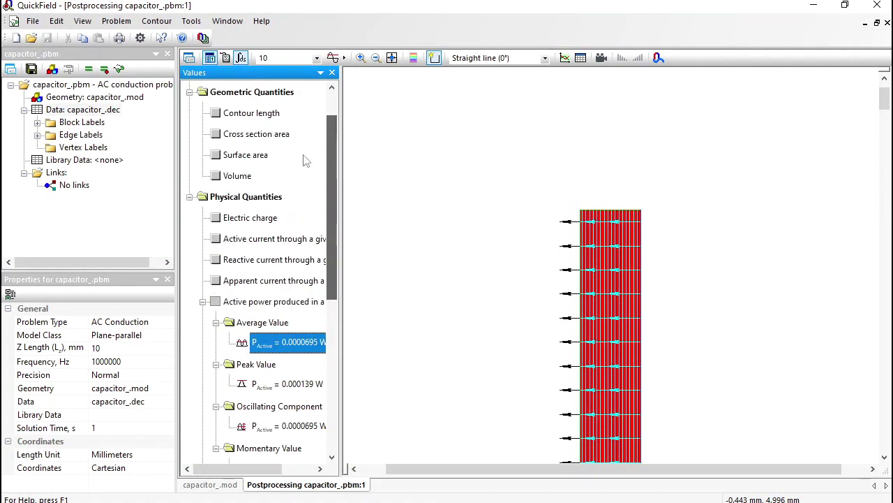
click(216, 176)
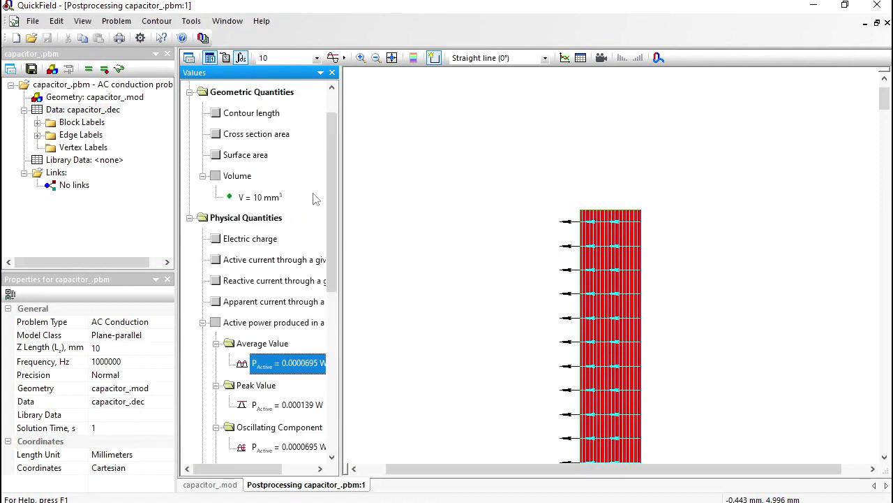
drag(332, 192, 332, 212)
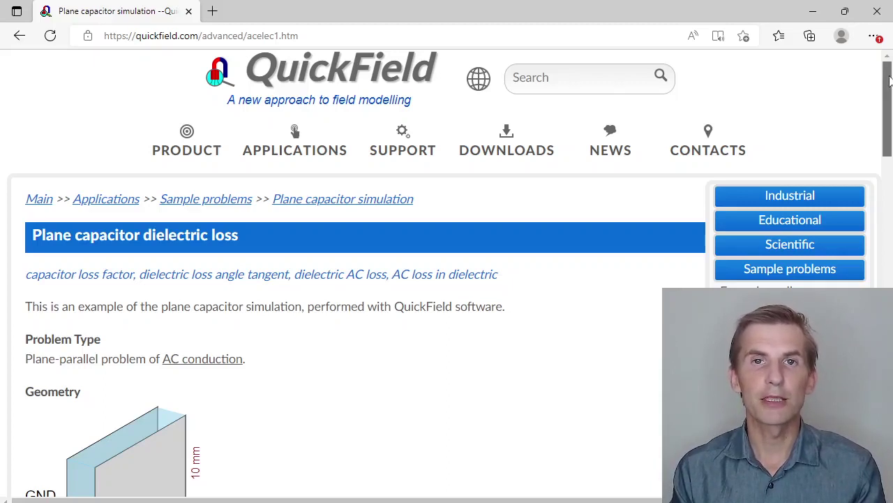
Step: Switch to the browser's Plane capacitor dielectric loss page and review the simulation report, download and QuickField Edition links
drag(890, 81, 891, 236)
drag(891, 239, 887, 323)
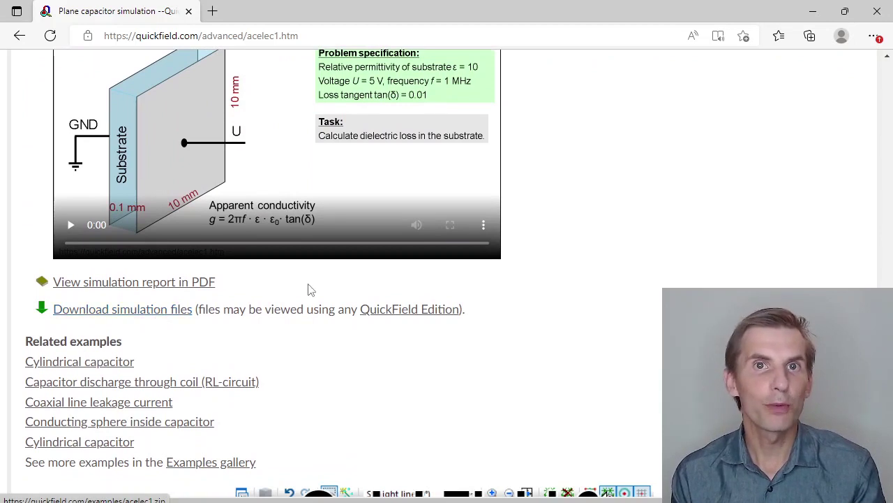
mouse_move(392, 316)
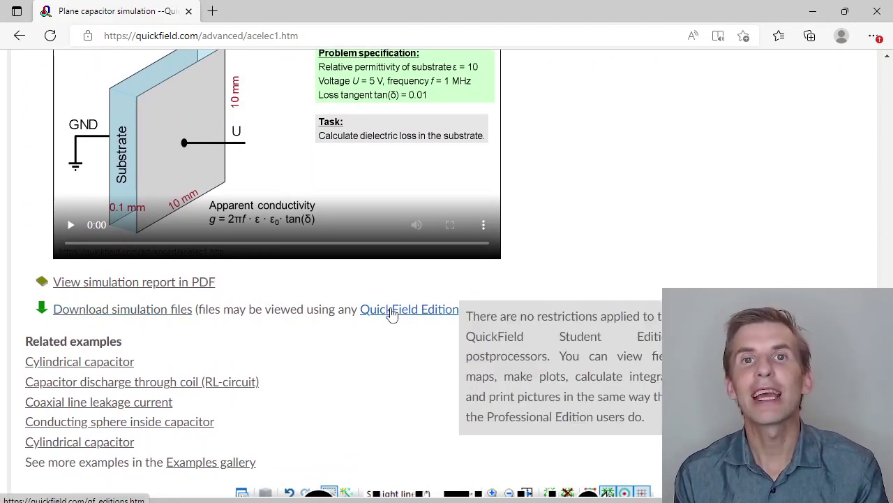